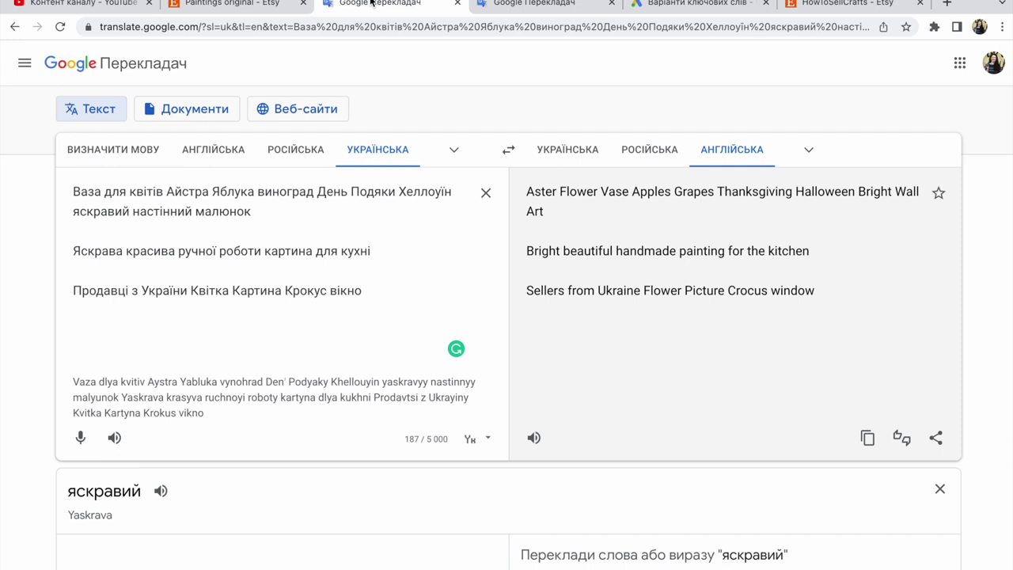
Step: Highlight the whole first sample title in the Ukrainian text, then the openings "Ваза для квітів" and "Яскрава красива"
drag(257, 210, 61, 186)
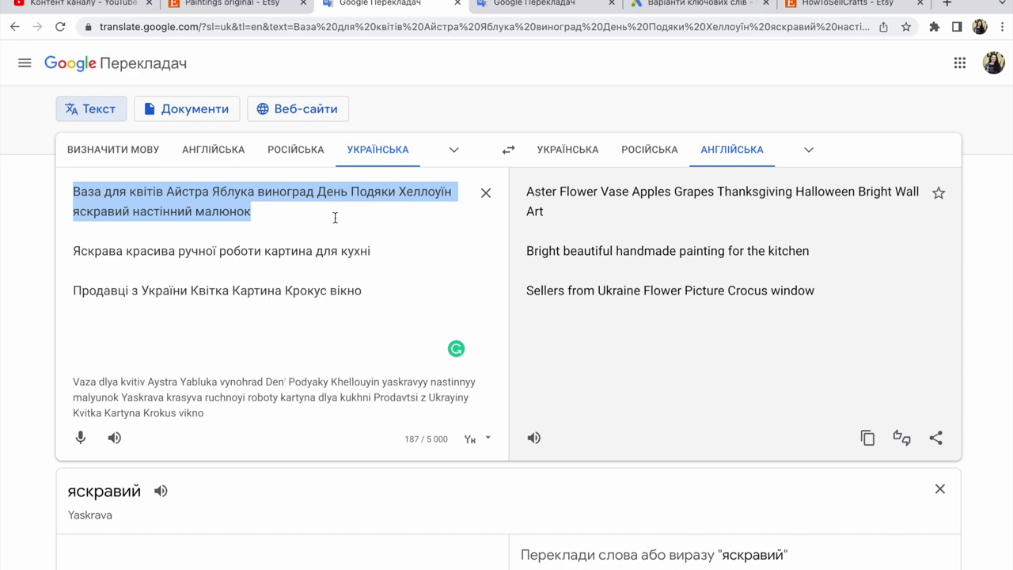
click(87, 197)
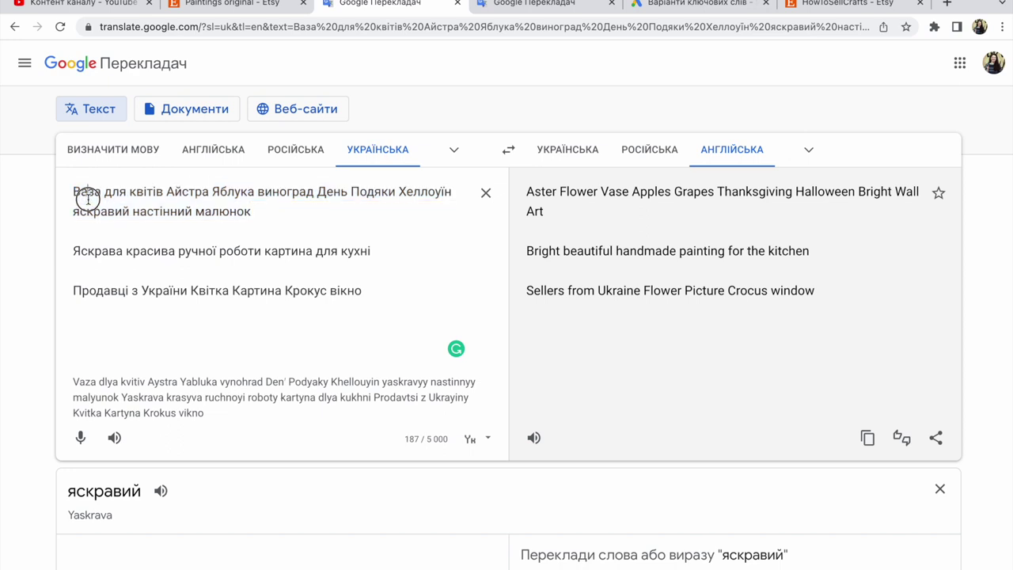
drag(75, 192, 162, 193)
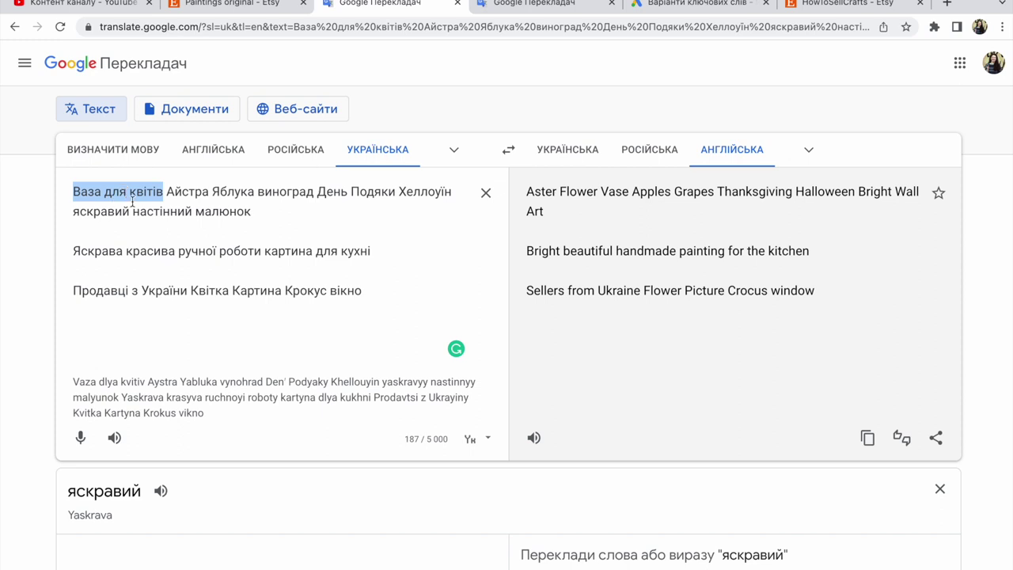
drag(73, 251, 176, 253)
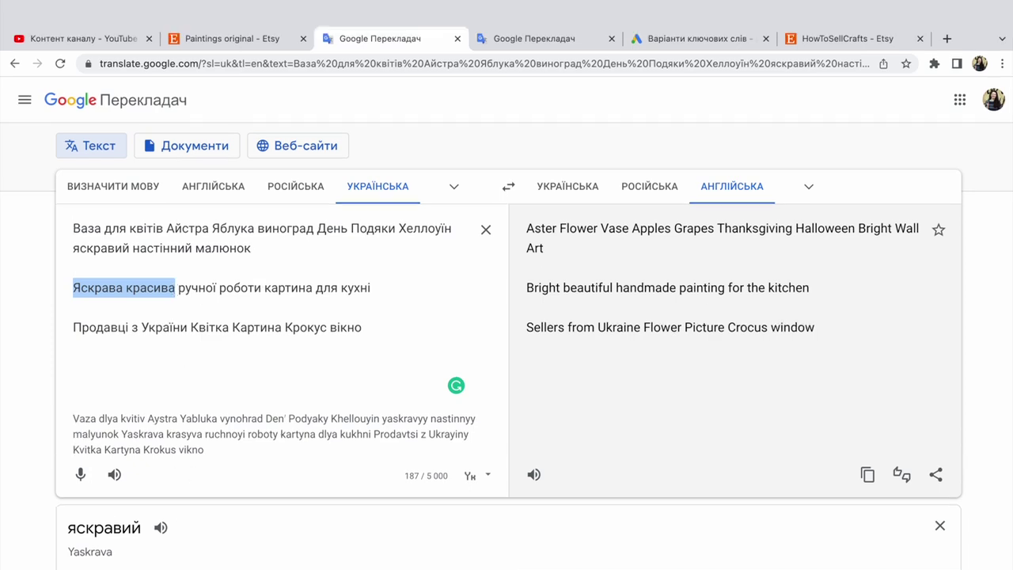
Step: Glance at the Etsy "paintings original" results, then highlight "Яскрава красива" and "Продавці з України" in the Google Translate text
click(248, 42)
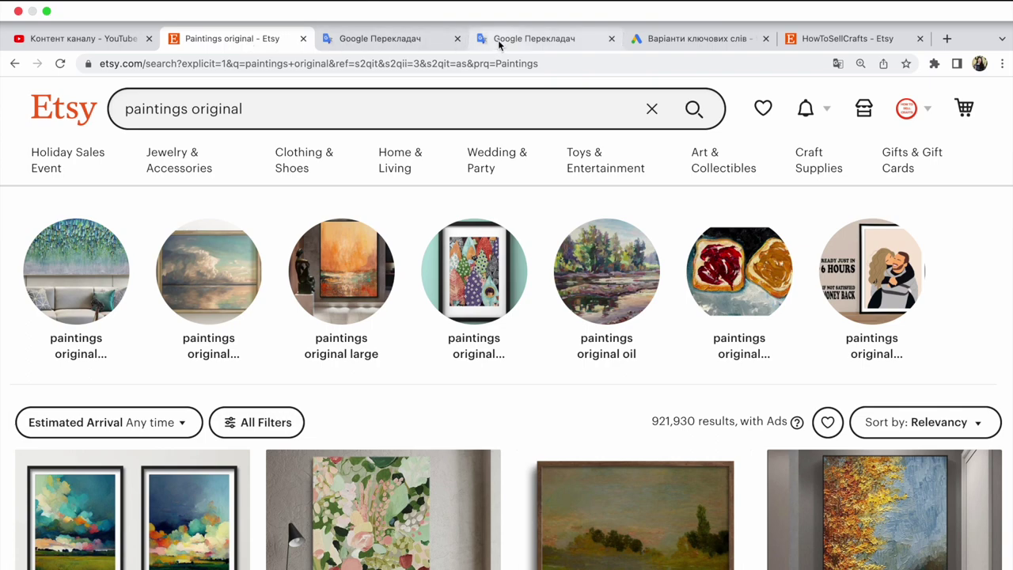
click(400, 43)
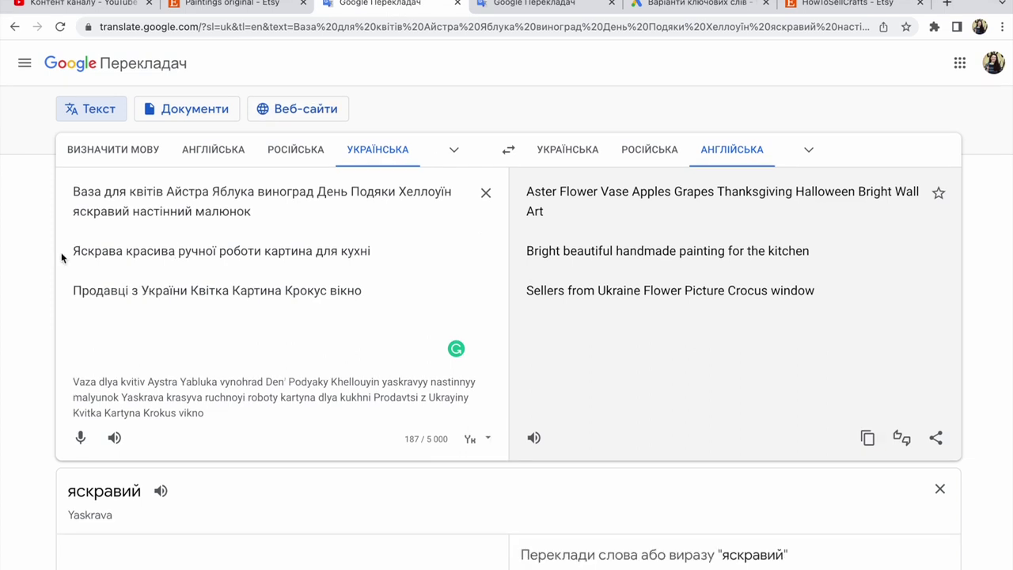
drag(72, 251, 174, 255)
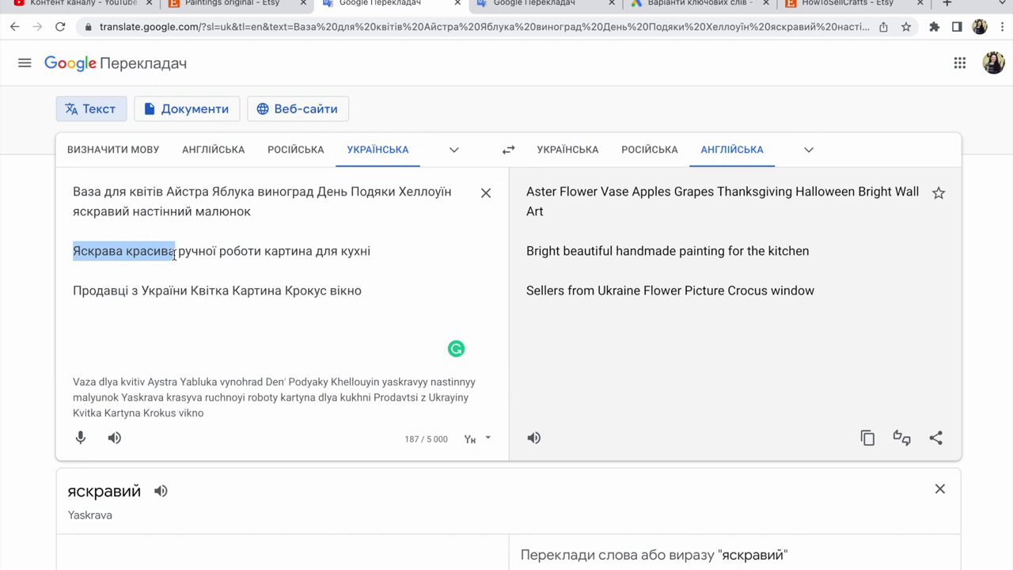
drag(75, 290, 186, 296)
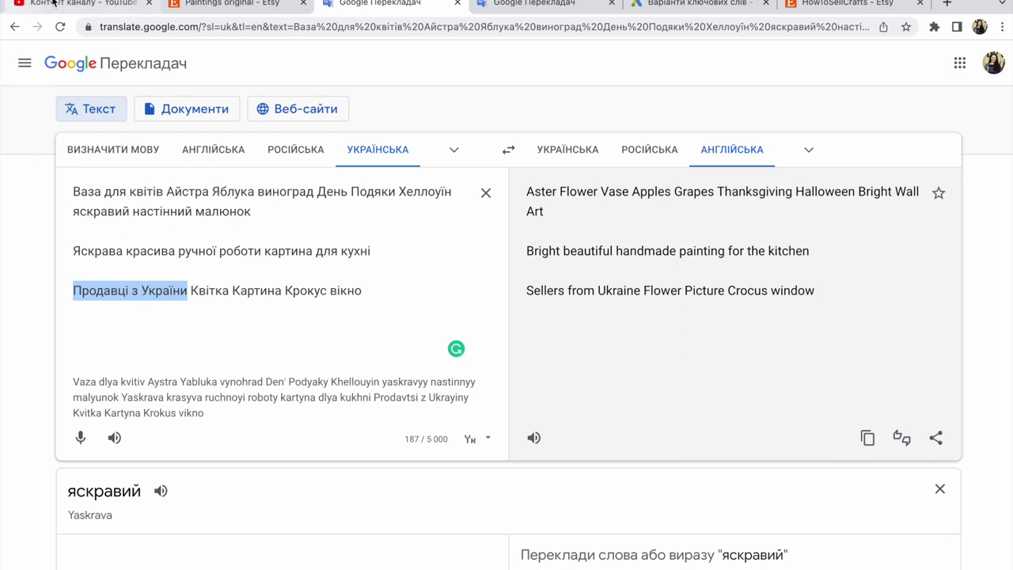
Step: Switch to the HowToSellCrafts shop page on Etsy and view the shop name and location in its header
click(847, 4)
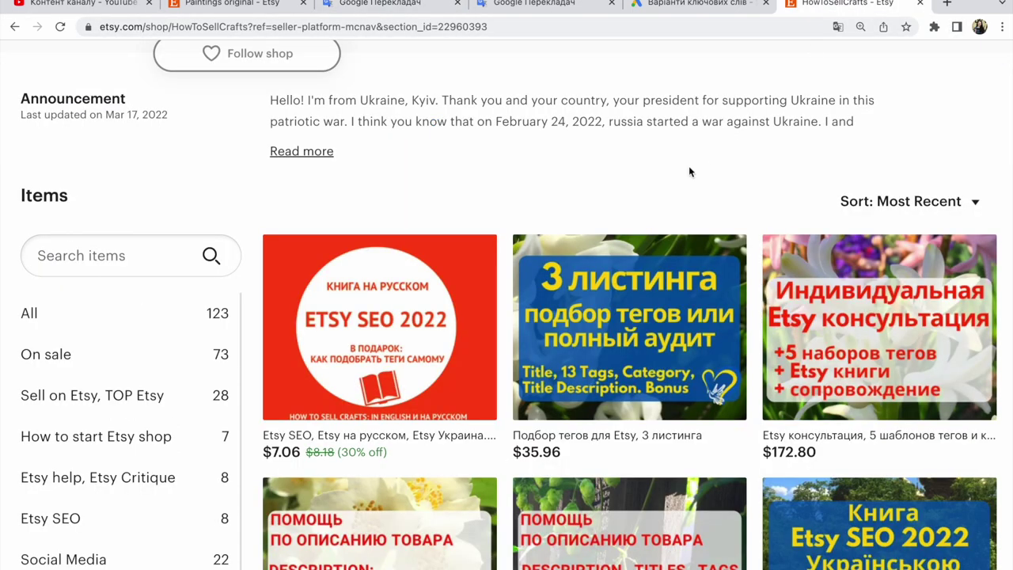
scroll(689, 165, up, 3)
scroll(689, 168, up, 2)
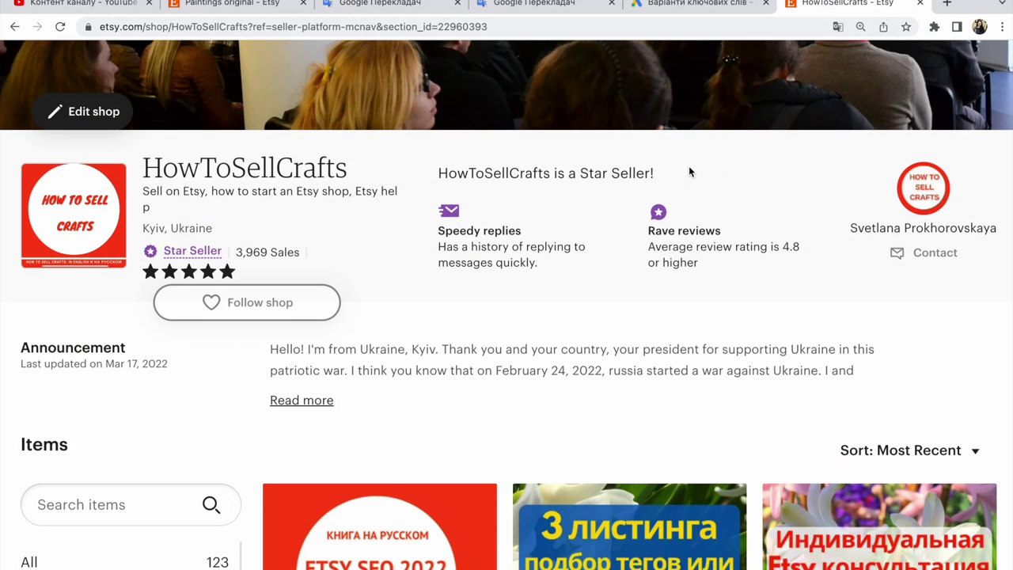
Step: Open all filters of the Etsy "paintings original" search and highlight the Shop location heading
click(246, 7)
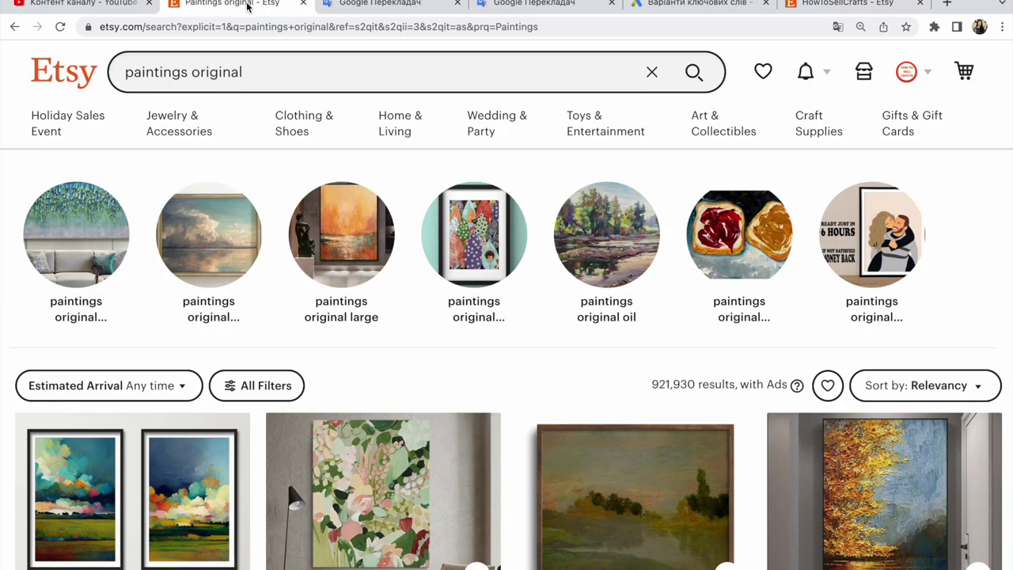
click(249, 386)
scroll(232, 342, down, 6)
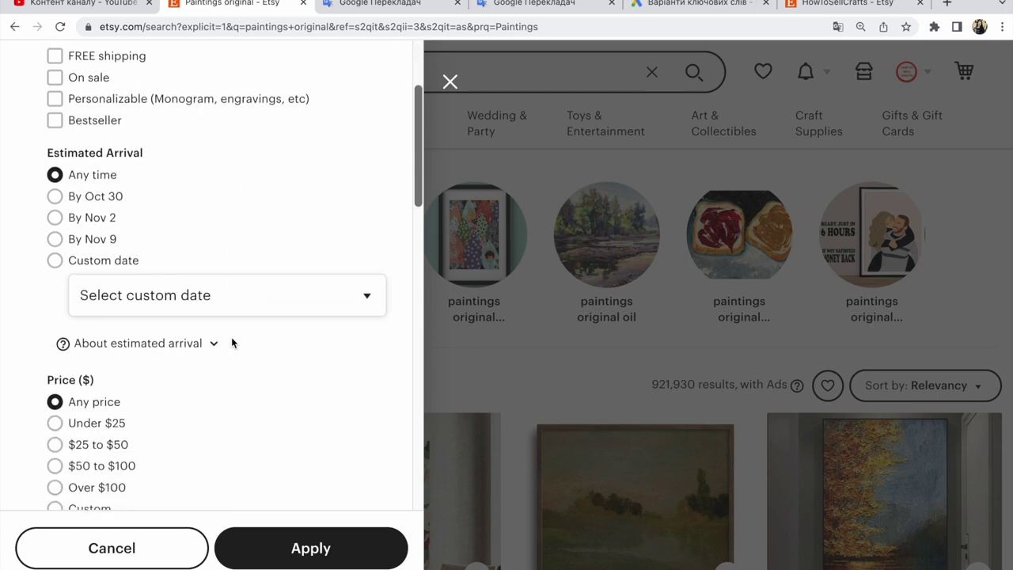
scroll(232, 342, down, 6)
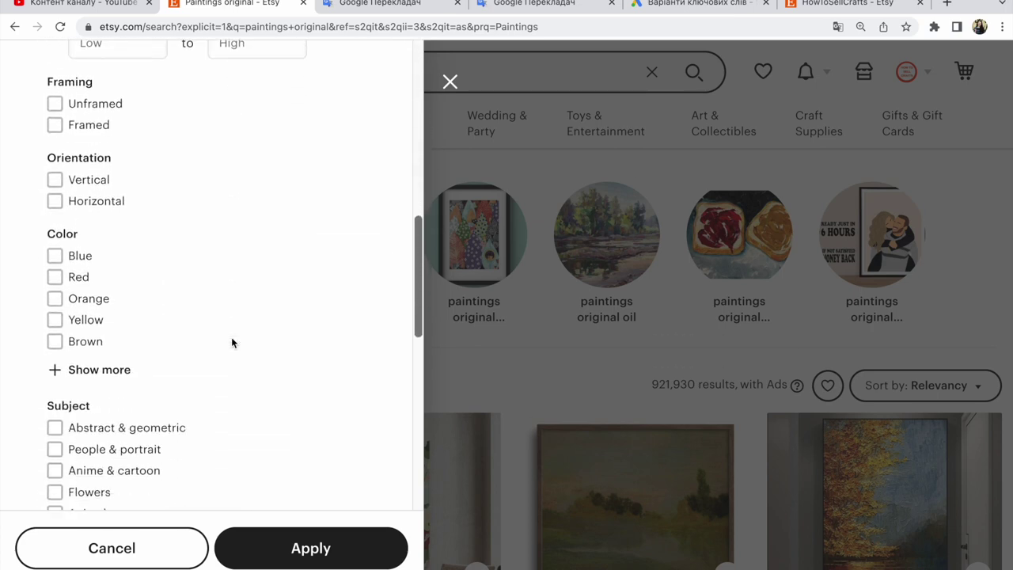
scroll(232, 341, down, 4)
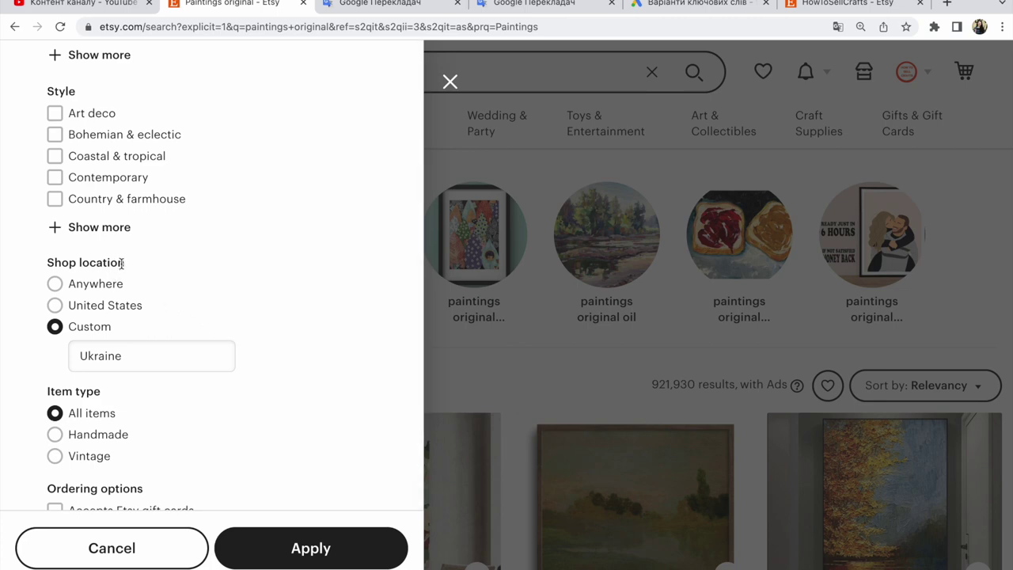
drag(135, 265, 35, 262)
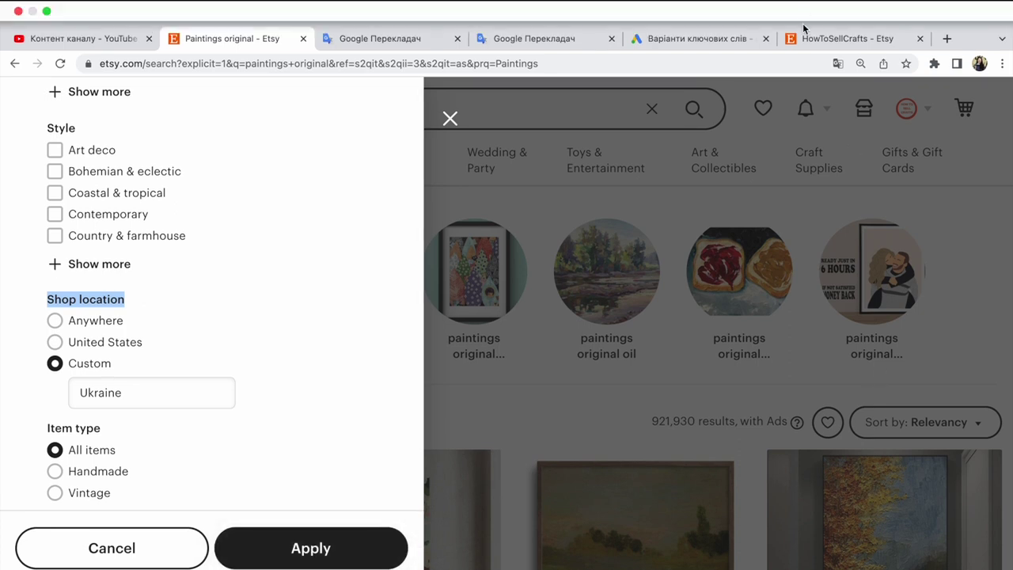
Step: Highlight the country Ukraine in the header of the HowToSellCrafts shop page
click(807, 40)
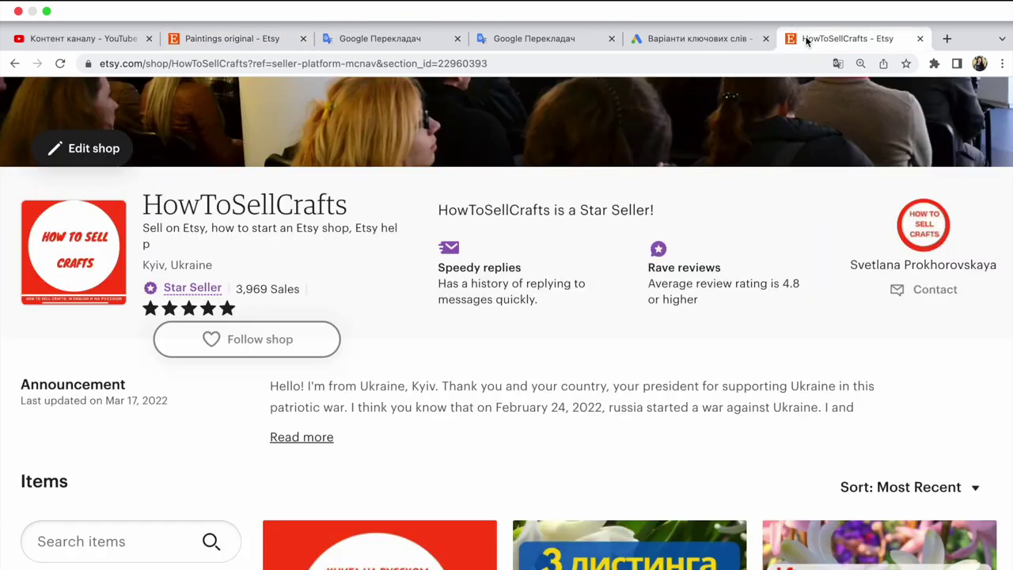
drag(221, 229, 170, 228)
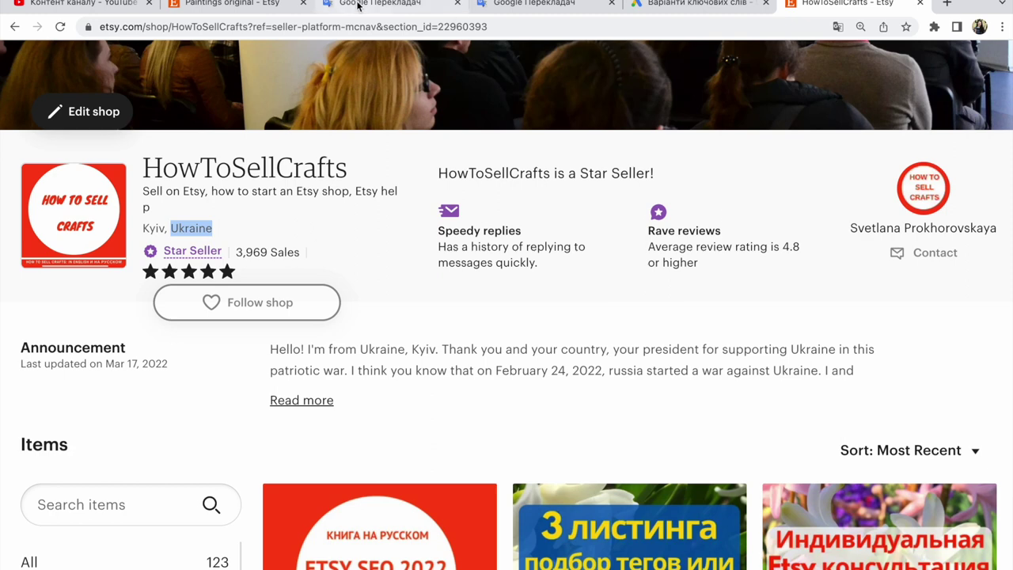
Step: In Google Translate, highlight "Продавці з України" in the third title, then its remaining words "Квітка Картина Крокус вікно"
click(356, 38)
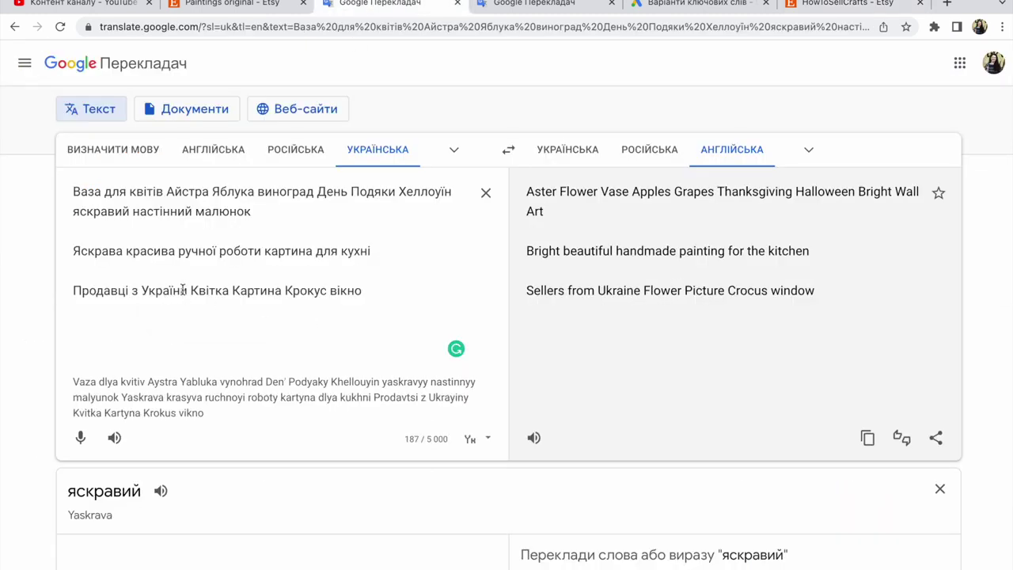
drag(187, 290, 75, 290)
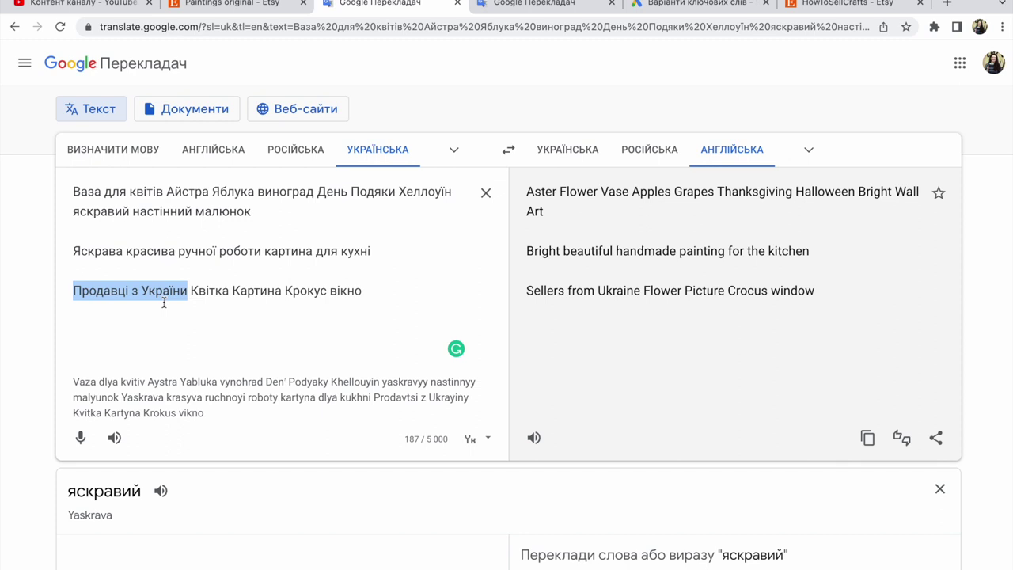
drag(388, 293, 192, 285)
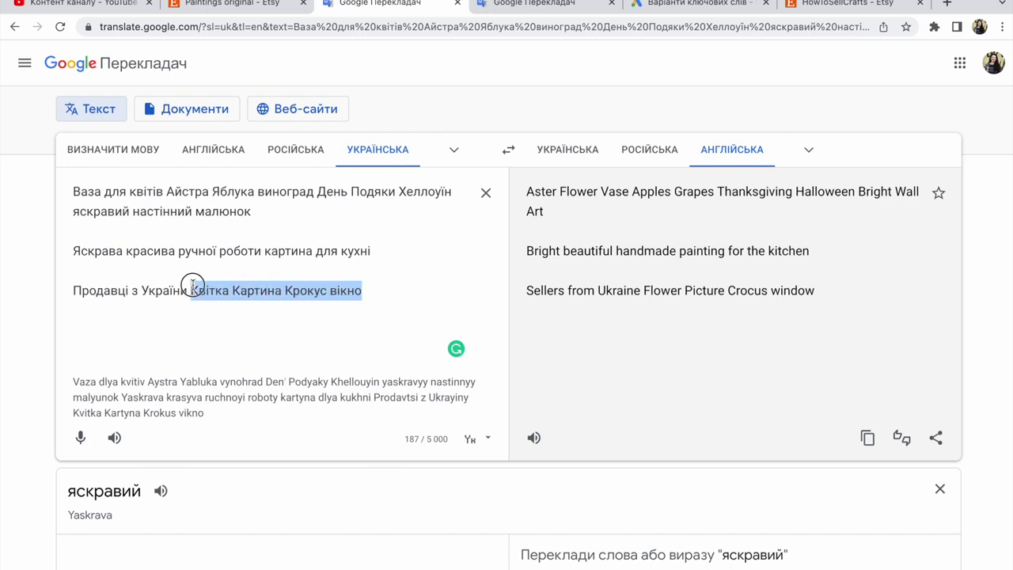
click(389, 294)
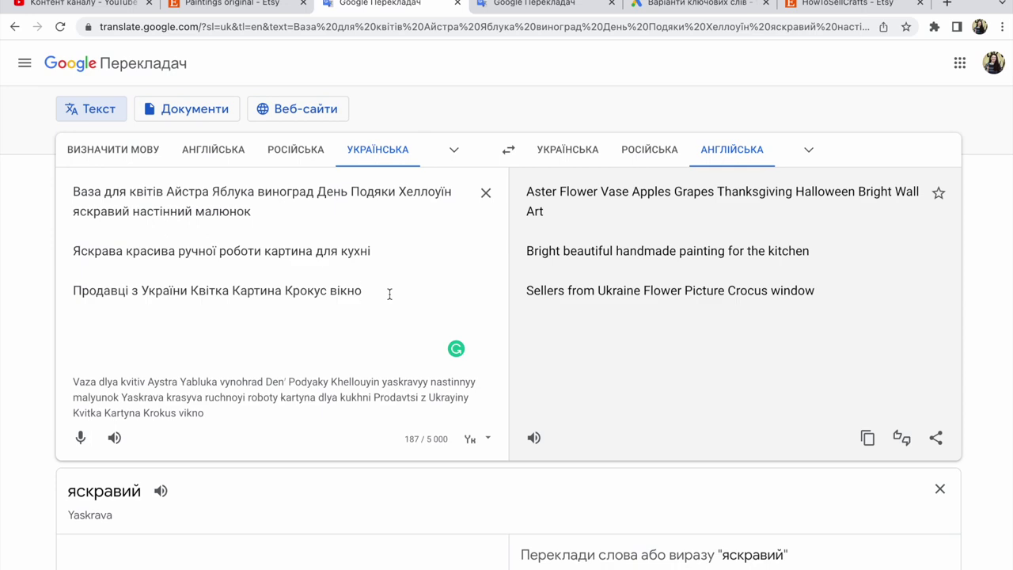
Step: Show all items of the HowToSellCrafts shop and examine the titles of the featured and following listings
click(866, 5)
scroll(841, 163, down, 5)
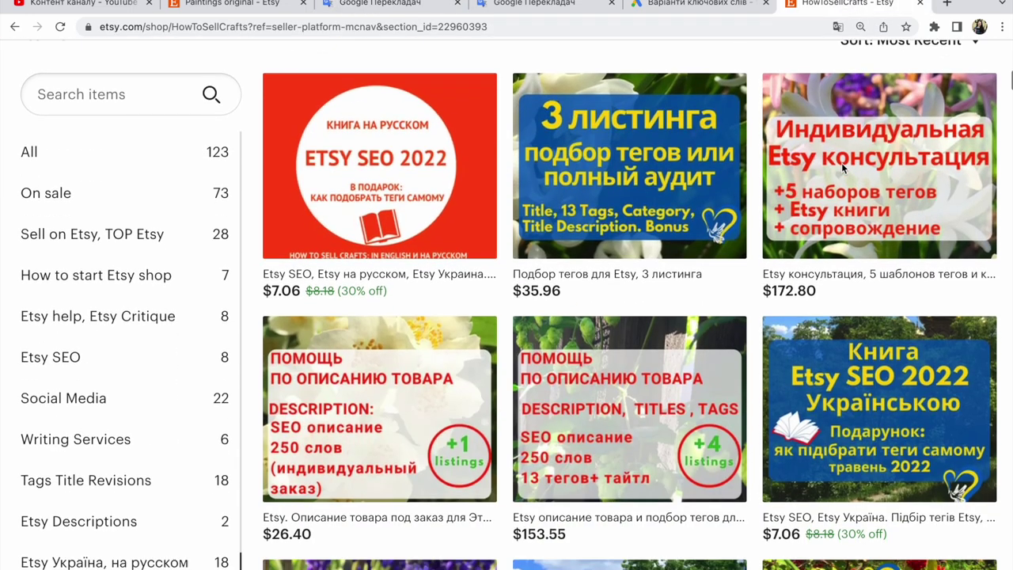
scroll(843, 168, up, 3)
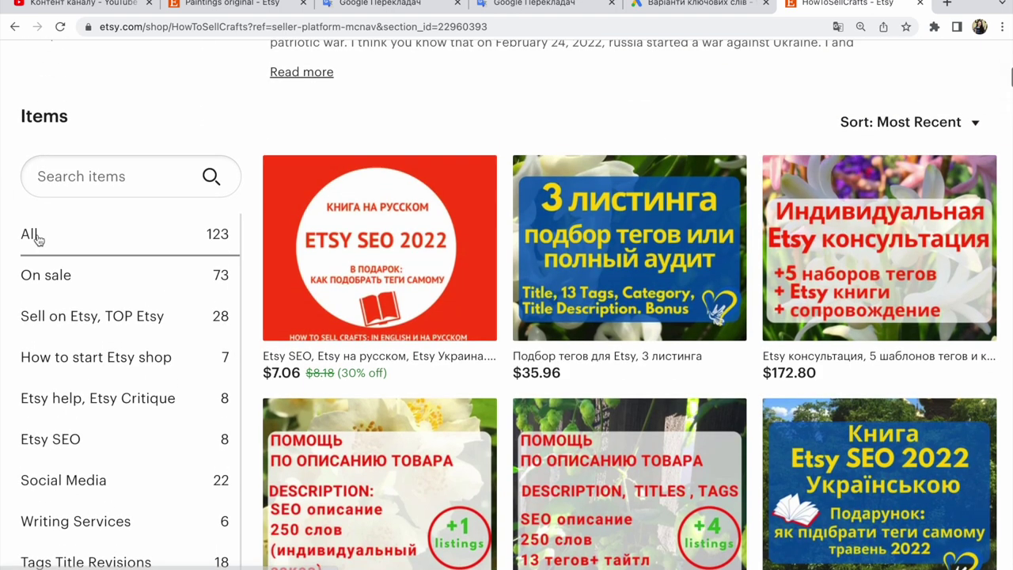
click(31, 233)
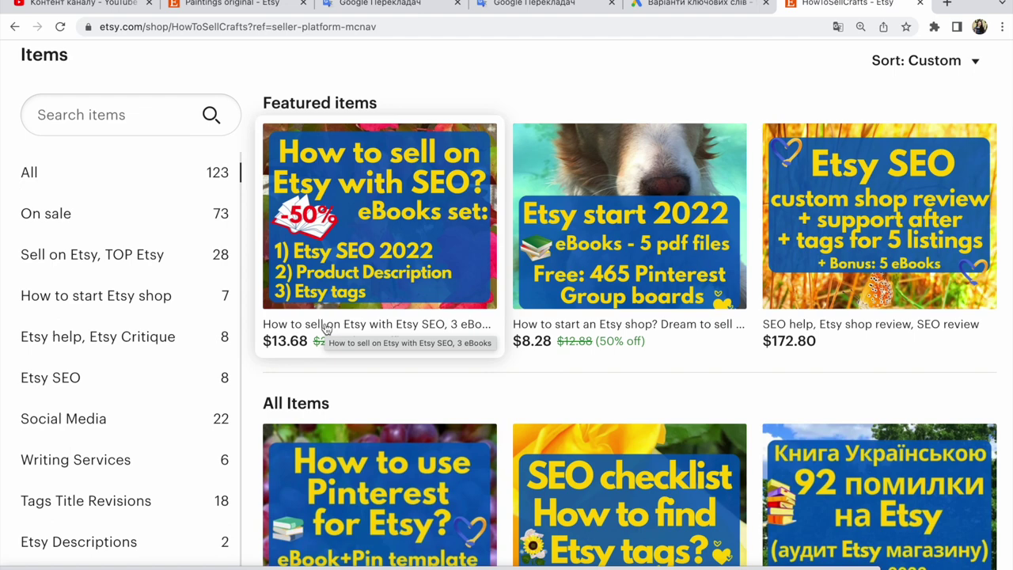
scroll(326, 329, down, 5)
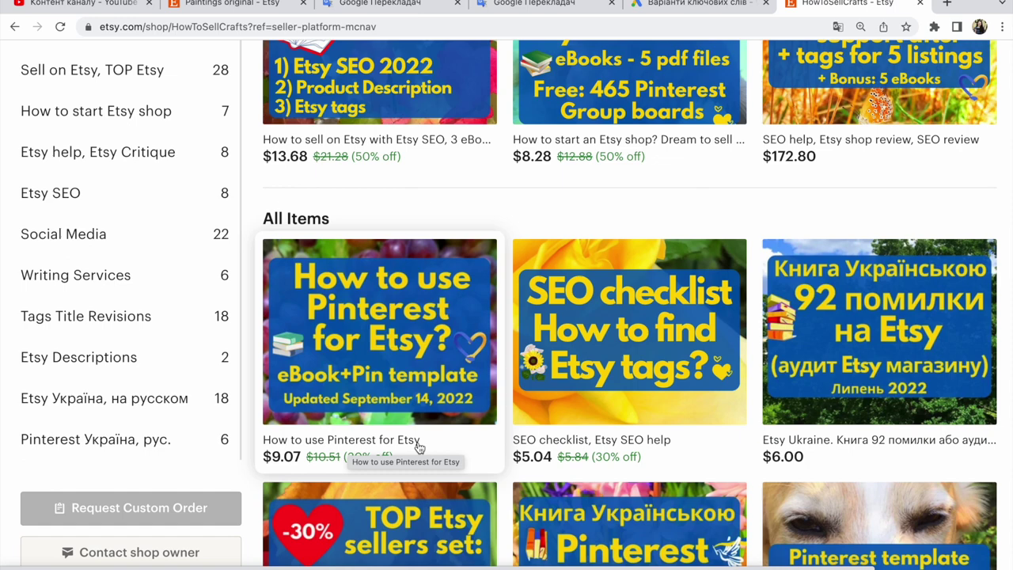
Step: Return to the Etsy paintings search, close the filters without applying them and show the suggestions for "paintings original"
click(397, 7)
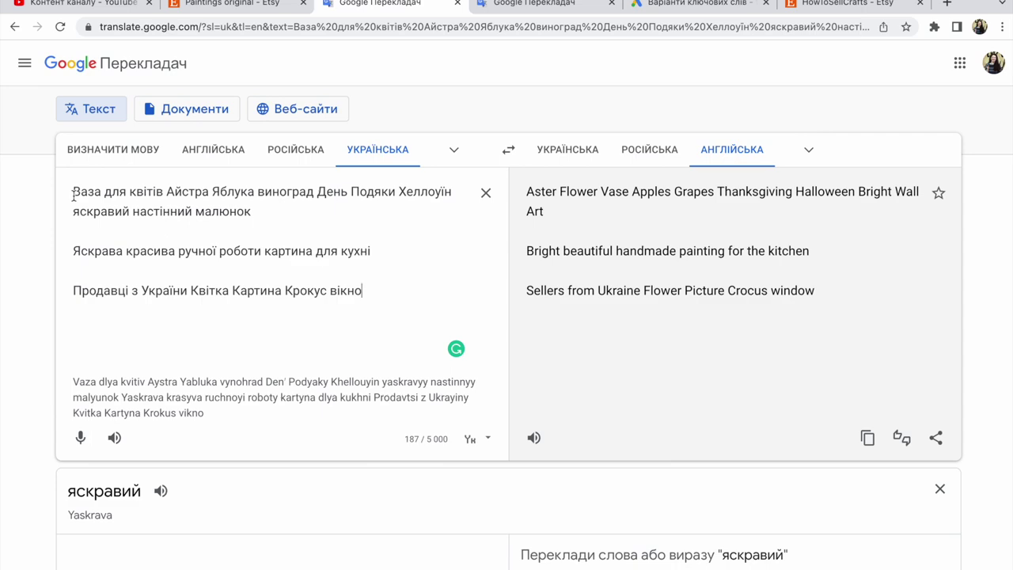
click(238, 4)
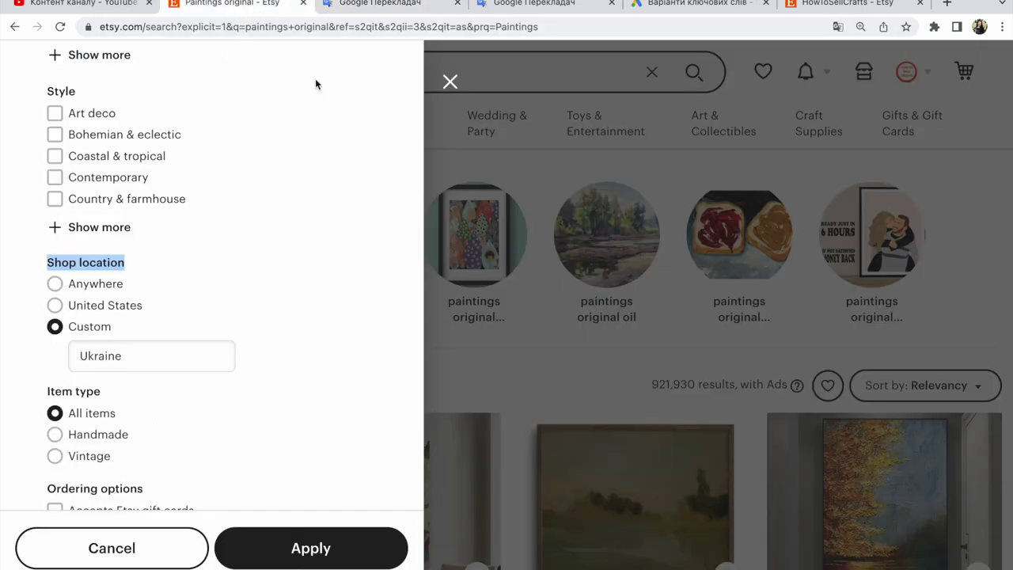
click(451, 81)
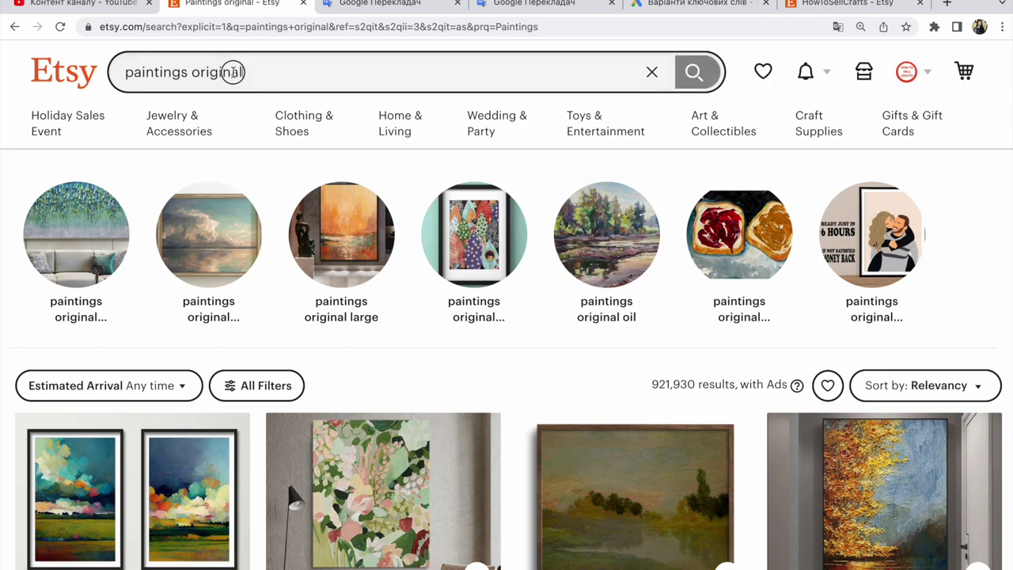
click(252, 72)
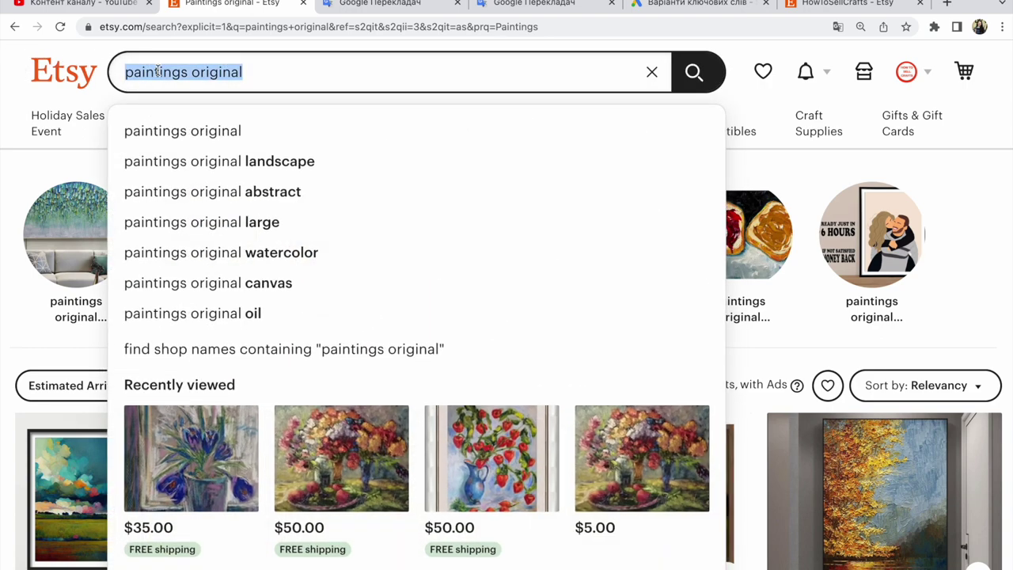
Step: Highlight "Ваза для квітів" in the Google Translate text, then return to the Etsy search suggestions for comparison
click(348, 4)
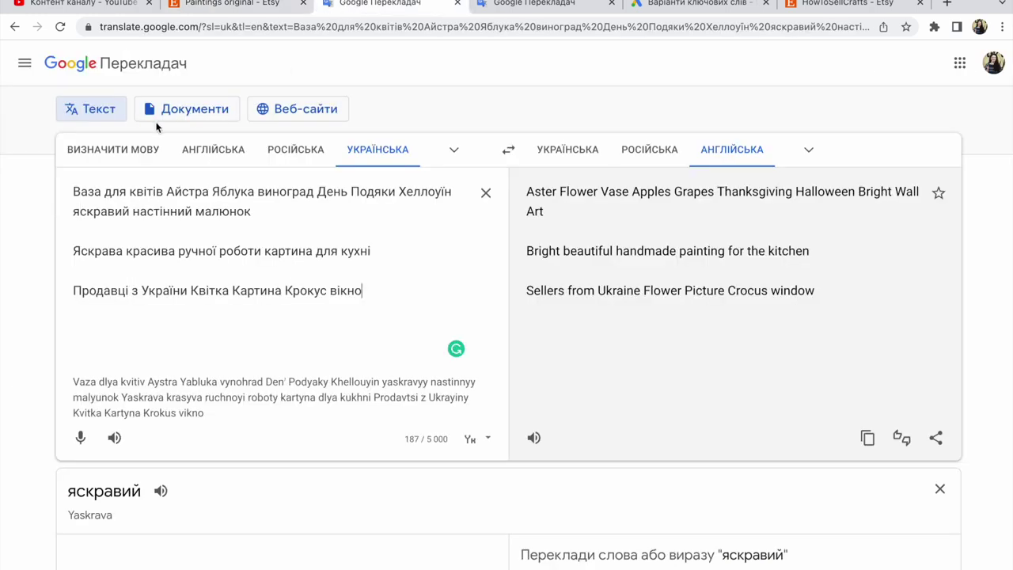
drag(164, 192, 48, 194)
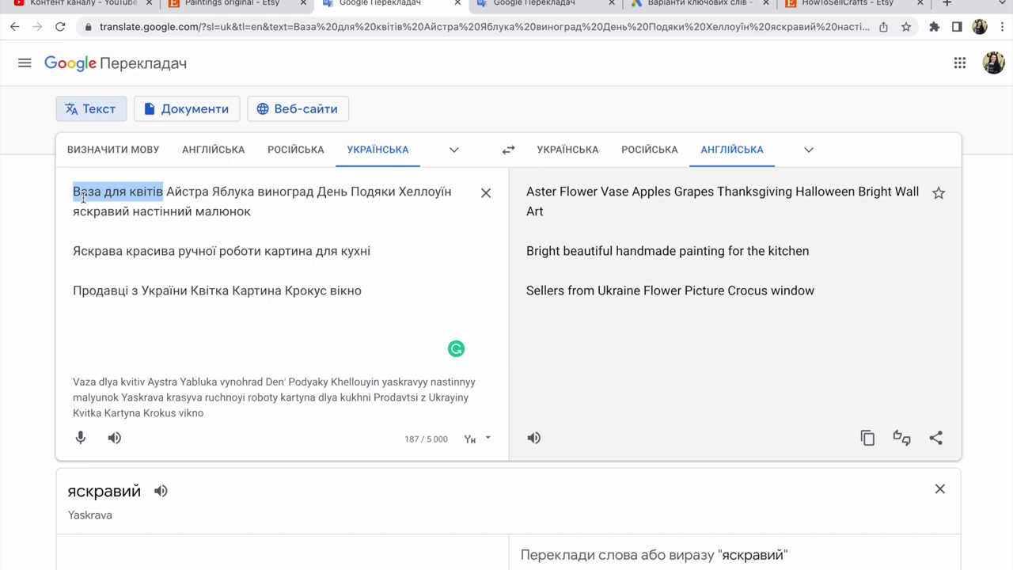
click(237, 11)
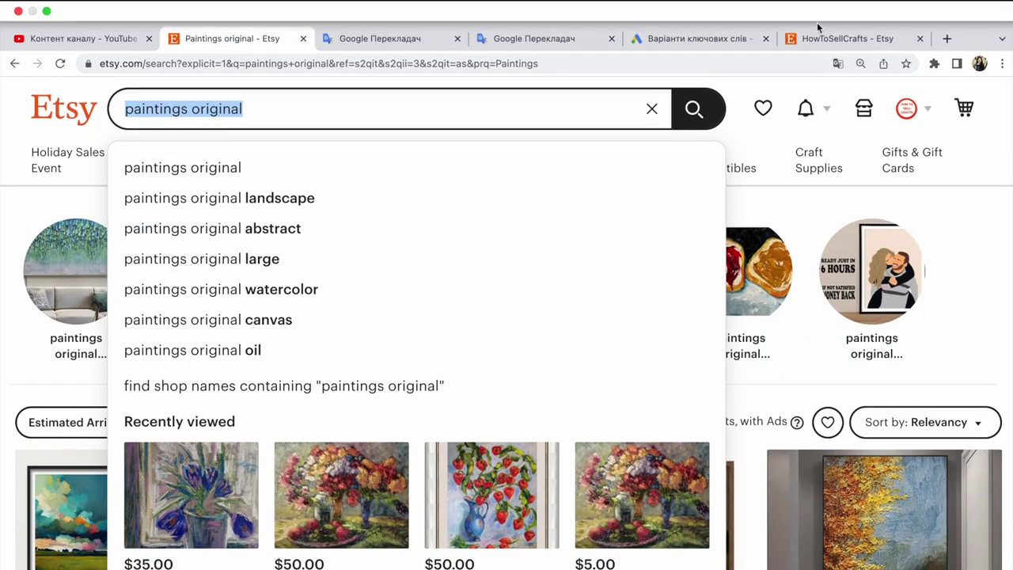
Step: Open the "Etsy Україна, на русском" section of the HowToSellCrafts shop and browse its listings
click(823, 3)
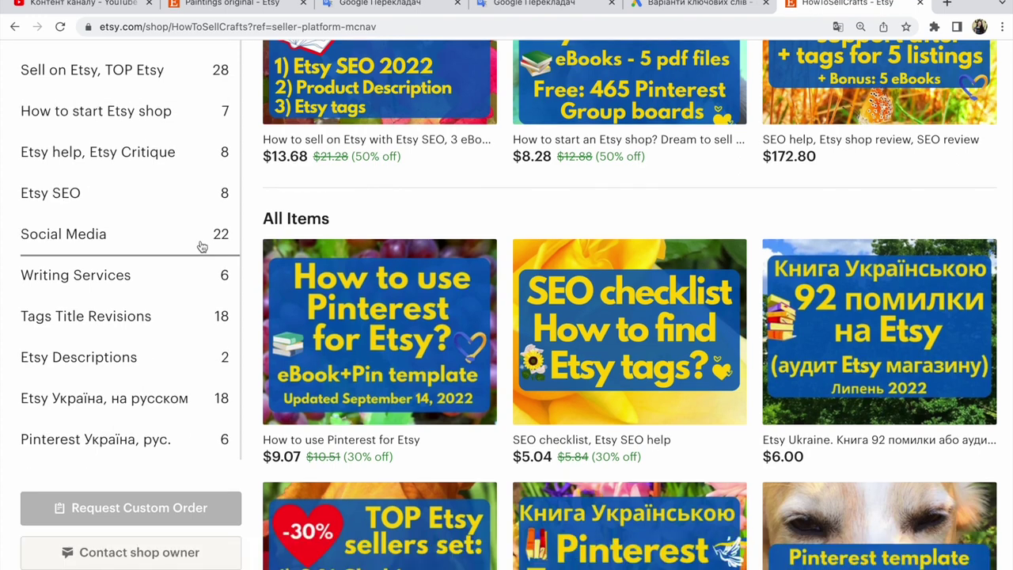
click(155, 405)
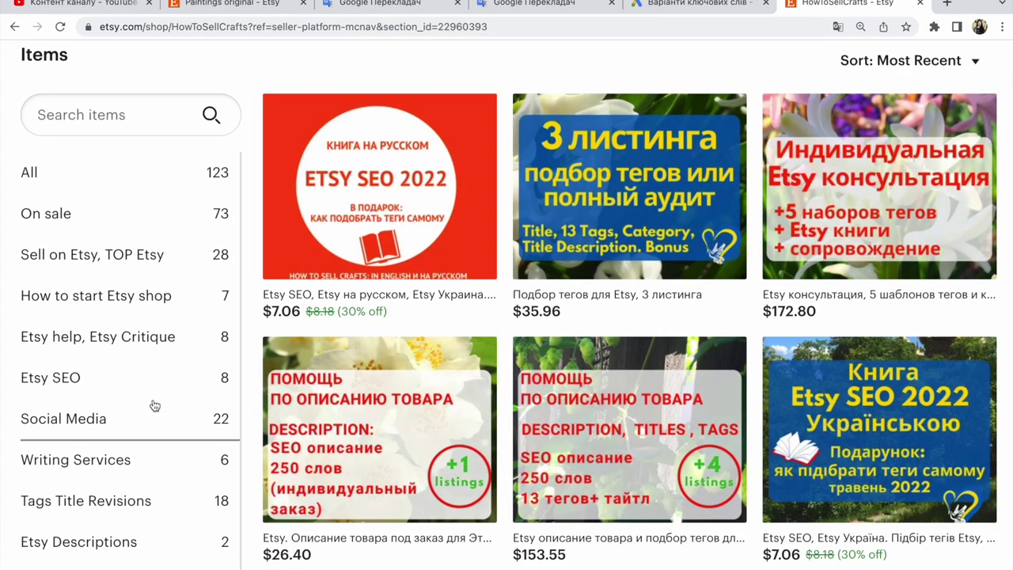
scroll(154, 405, down, 10)
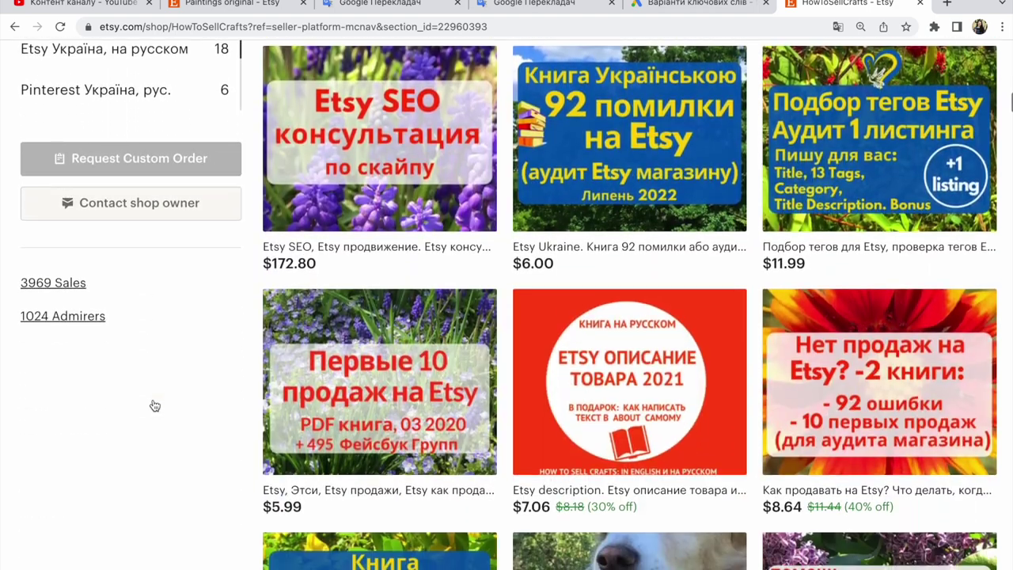
scroll(154, 404, down, 1)
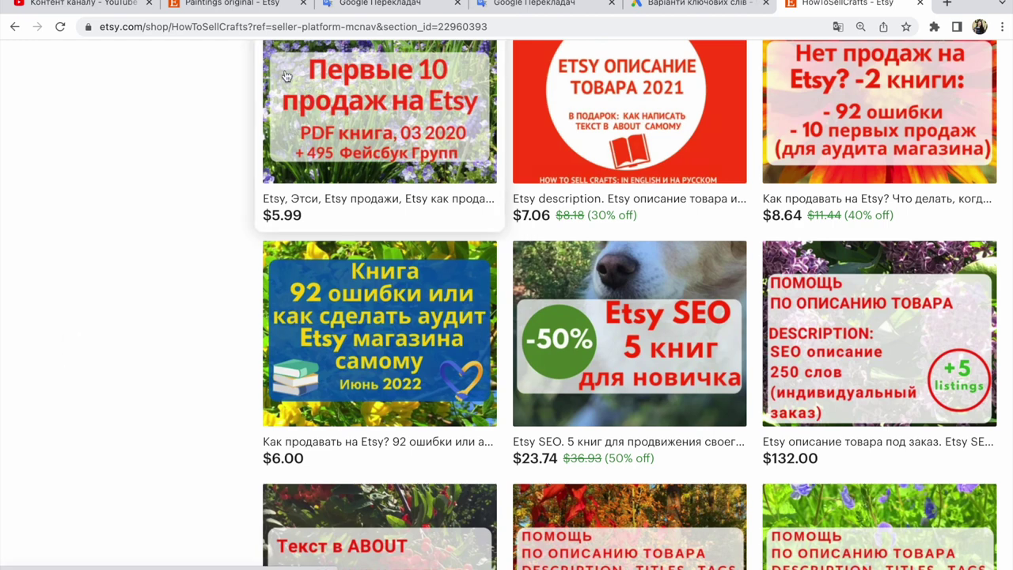
Step: Switch back to the Etsy "paintings original" search and its suggestions
click(222, 5)
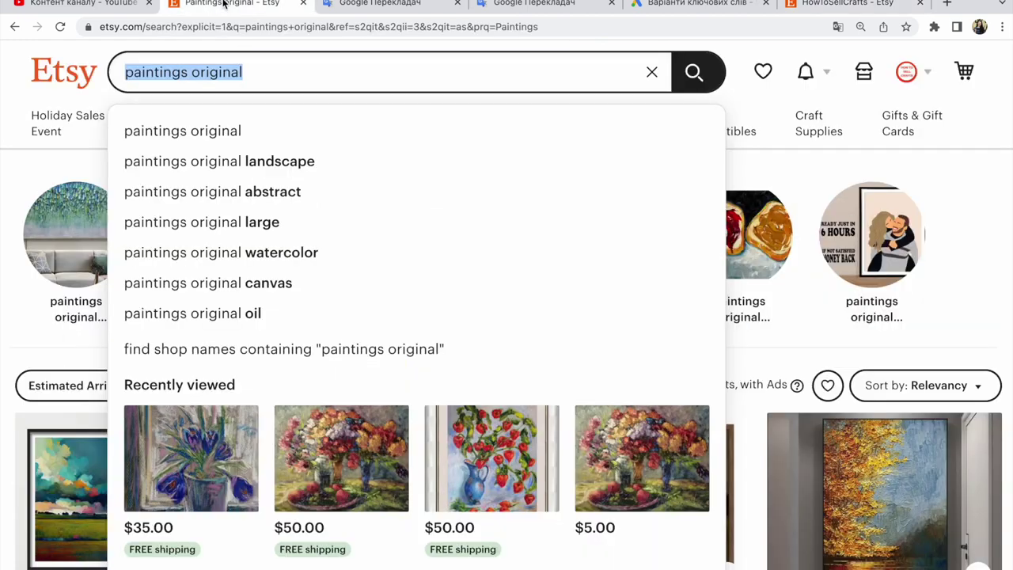